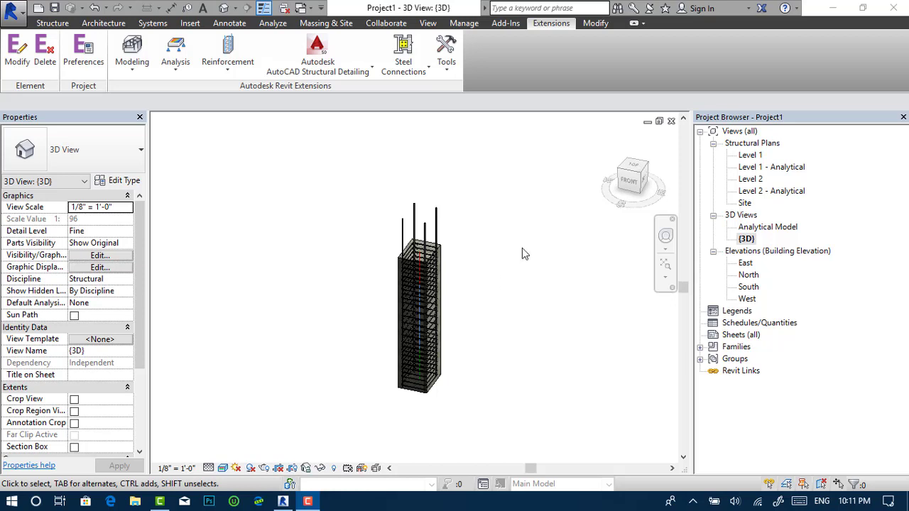
# On the Level 2 plan, select the concrete column together with its rebar.
pyautogui.doubleClick(751, 179)
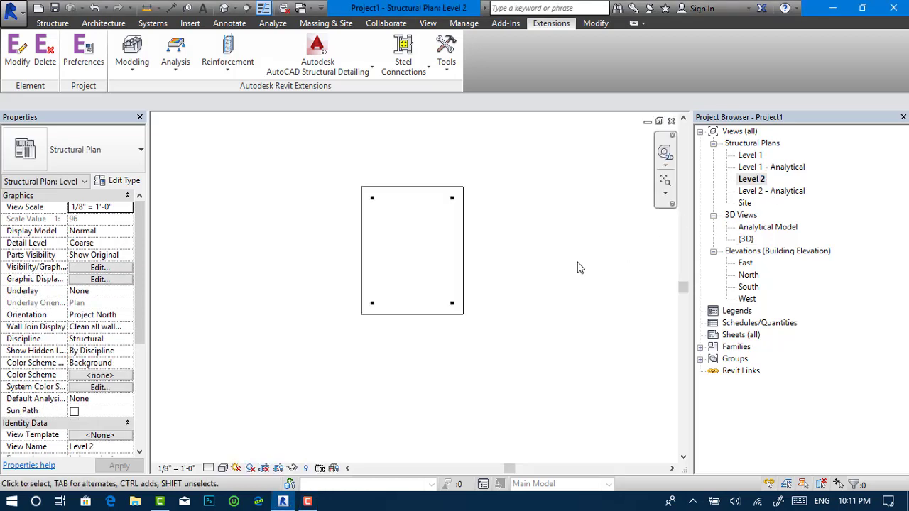
pyautogui.scroll(-3, 487, 275)
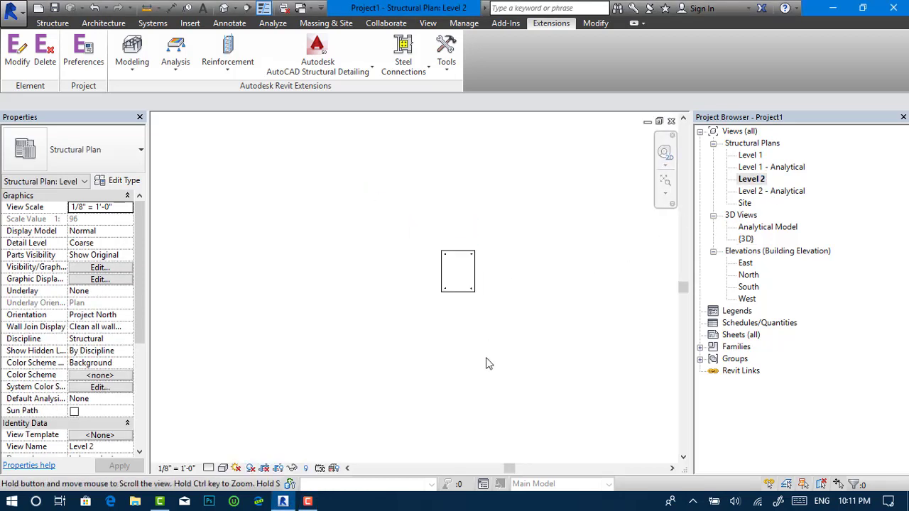
pyautogui.moveTo(487, 361)
pyautogui.mouseDown(button='middle')
pyautogui.moveTo(504, 298)
pyautogui.moveTo(520, 371)
pyautogui.mouseUp(button='middle')
pyautogui.scroll(2, 515, 290)
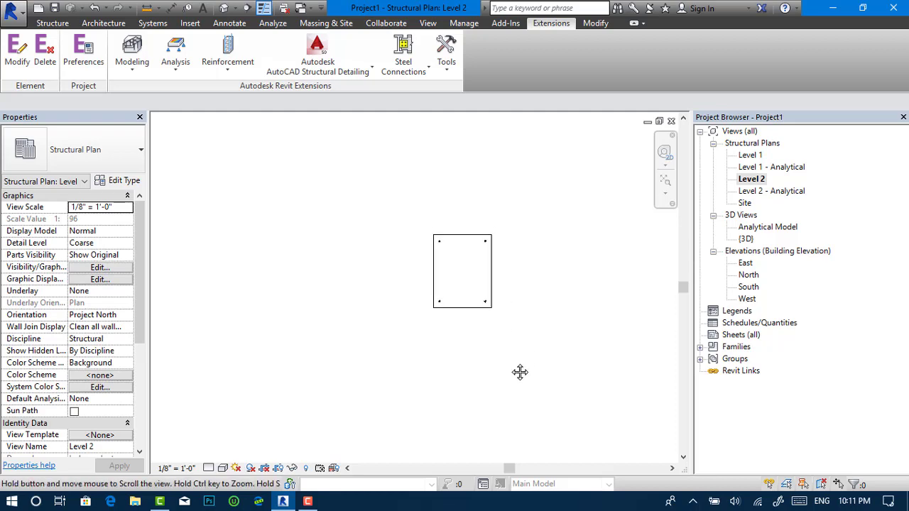
pyautogui.moveTo(548, 234); pyautogui.dragTo(272, 288)
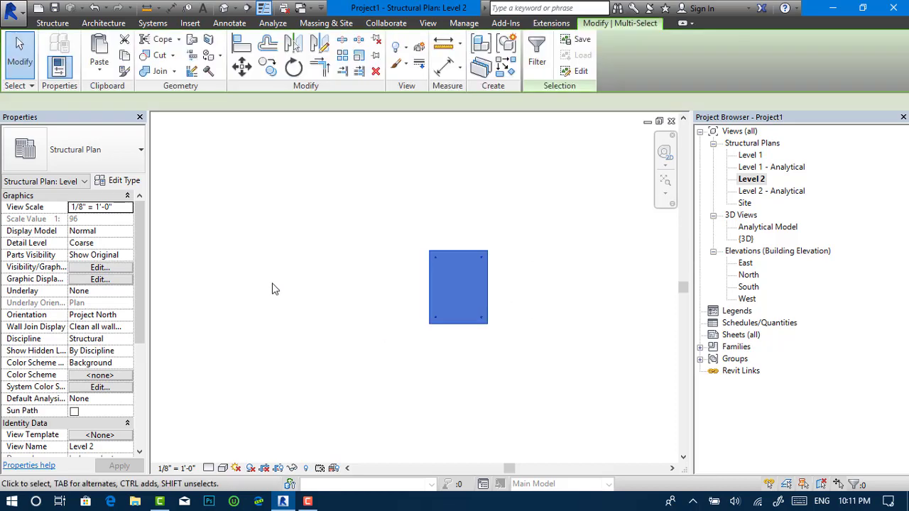
# Copy the column from its midpoint to a spot 14' - 3" to the right.
pyautogui.click(267, 66)
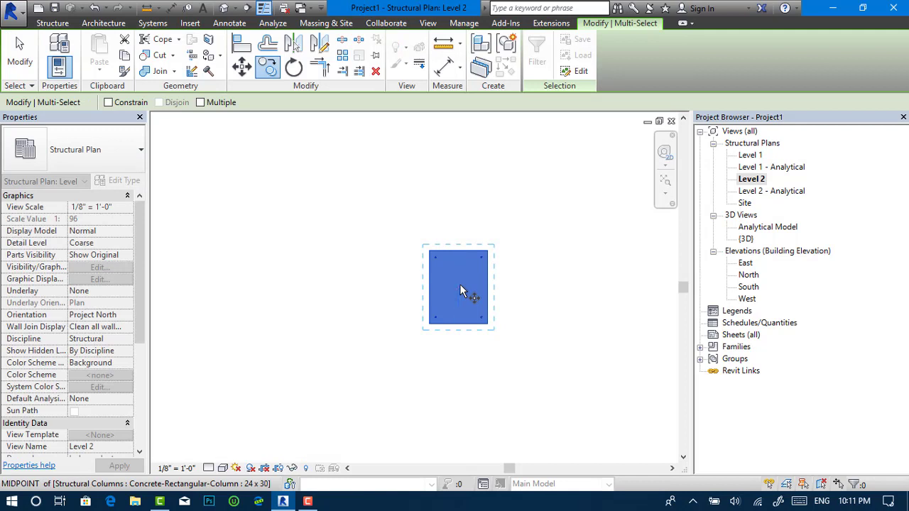
pyautogui.click(460, 291)
pyautogui.moveTo(204, 290); pyautogui.dragTo(447, 318, button='middle')
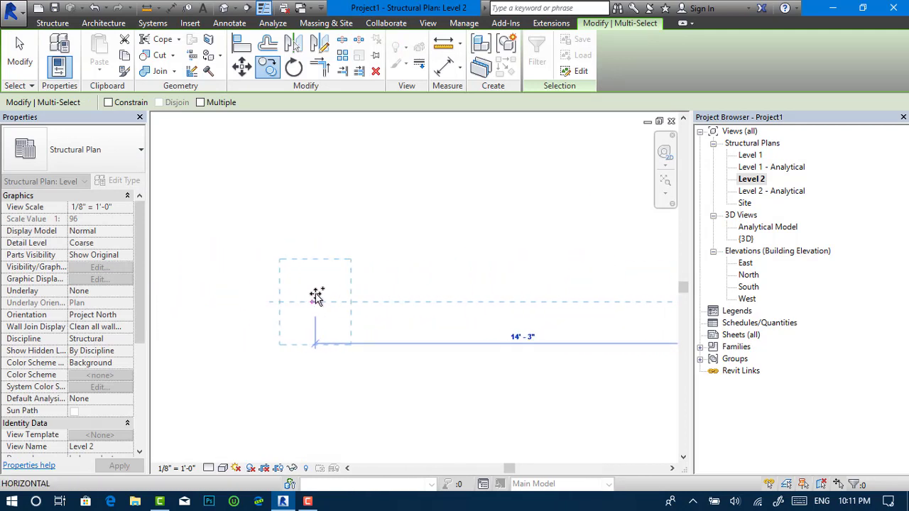
pyautogui.click(478, 335)
pyautogui.click(451, 340)
pyautogui.scroll(-2, 446, 345)
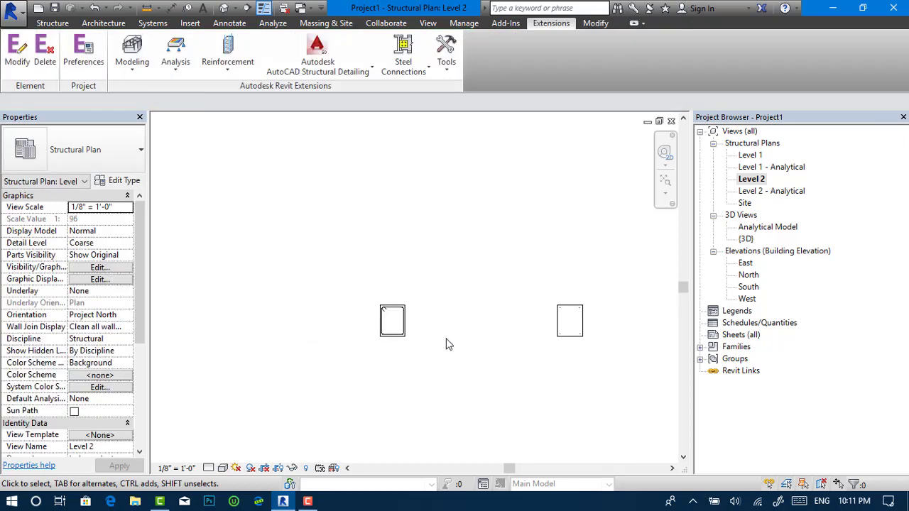
pyautogui.moveTo(475, 366); pyautogui.dragTo(452, 299, button='middle')
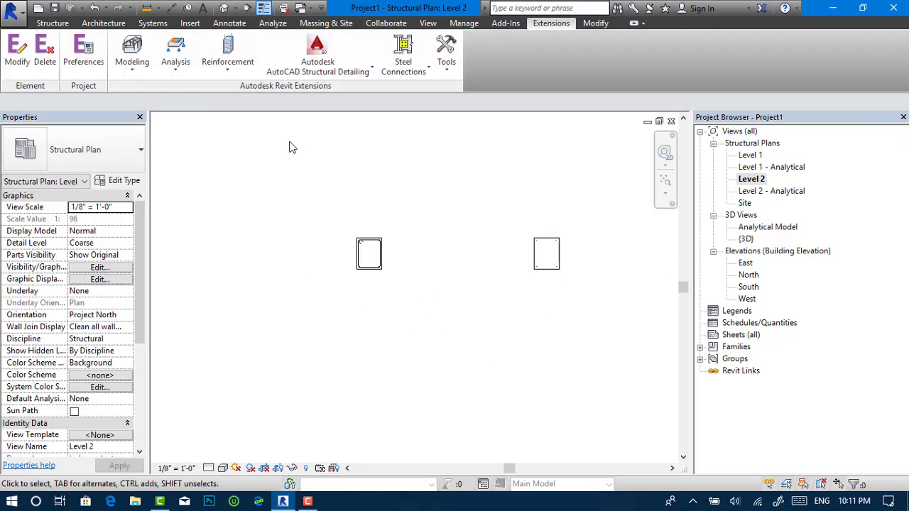
# In the {3D} view, select only the left column's Structural Rebar.
pyautogui.click(64, 27)
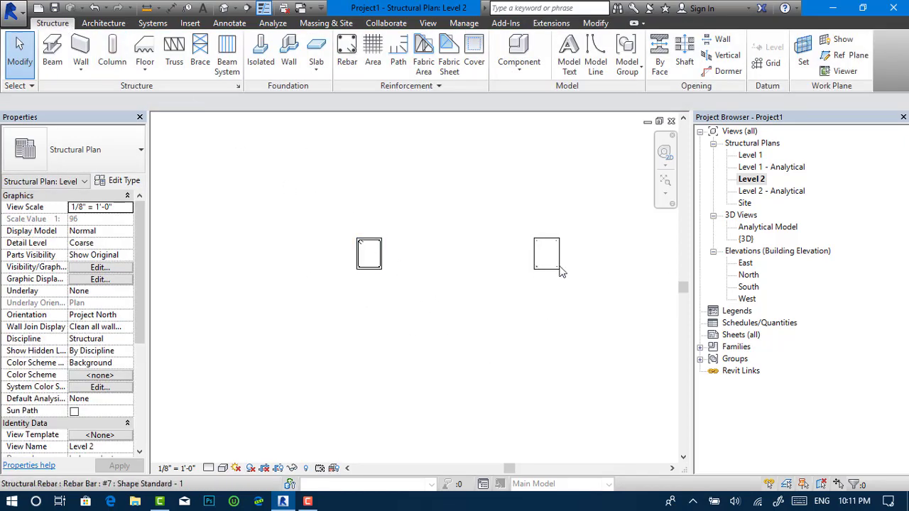
pyautogui.doubleClick(746, 239)
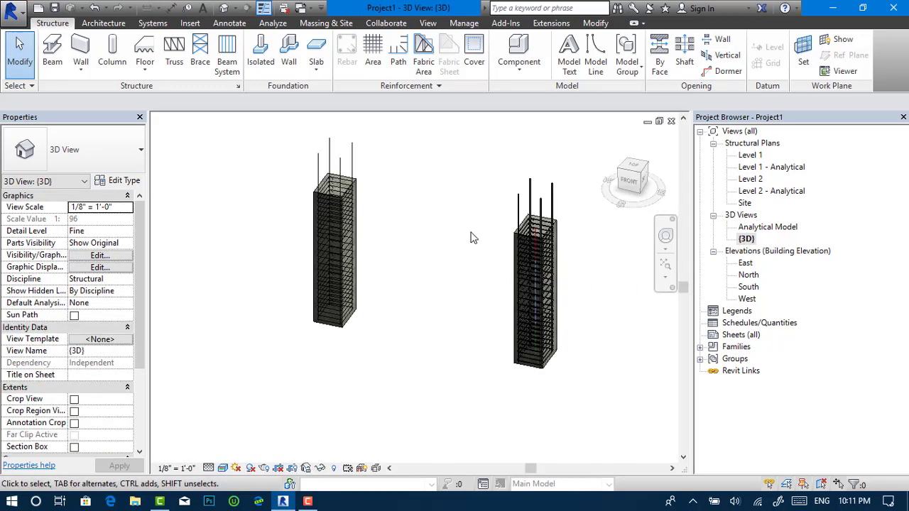
pyautogui.moveTo(452, 154); pyautogui.dragTo(264, 307)
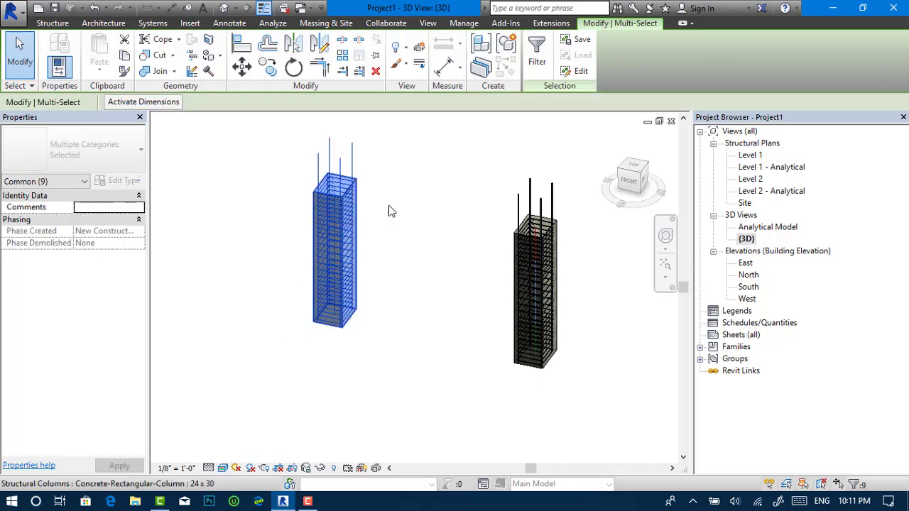
pyautogui.click(537, 54)
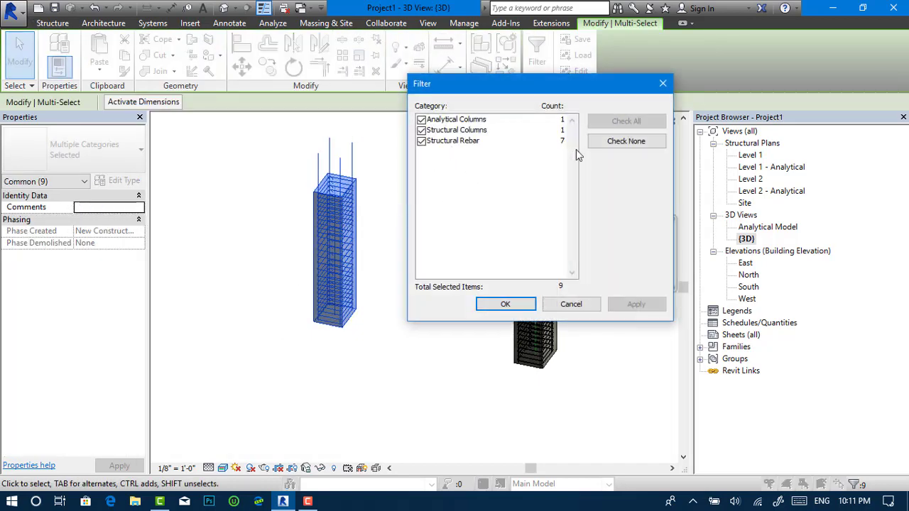
pyautogui.click(612, 145)
pyautogui.click(421, 141)
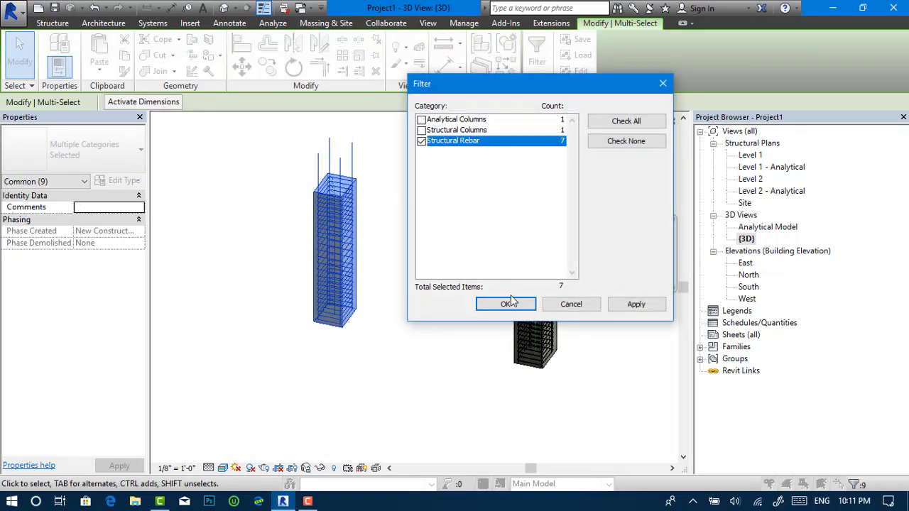
pyautogui.click(477, 306)
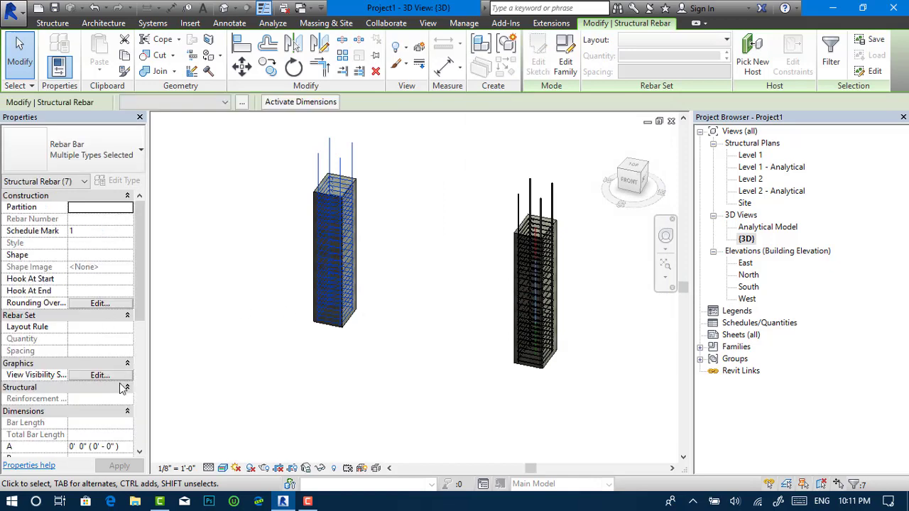
# Set the selected rebar's visibility state to View as solid in {3D}.
pyautogui.click(100, 374)
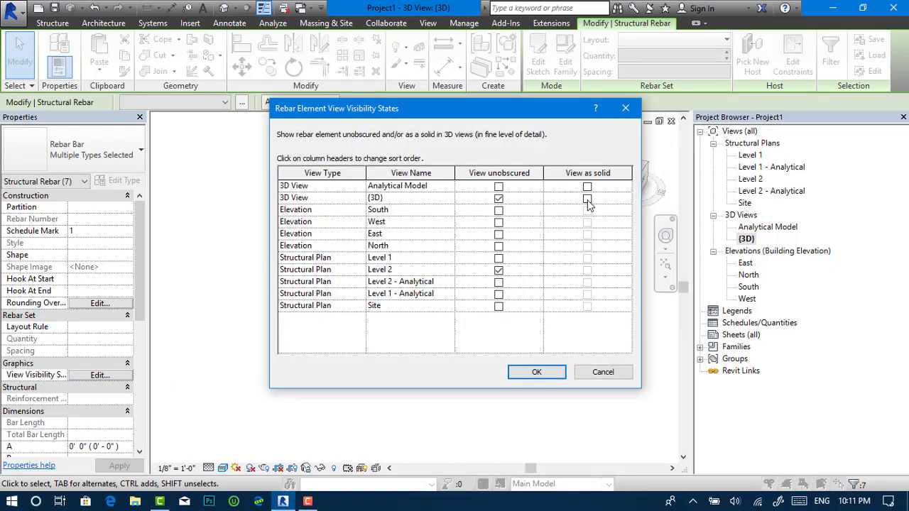
pyautogui.click(588, 201)
pyautogui.click(536, 372)
pyautogui.click(284, 375)
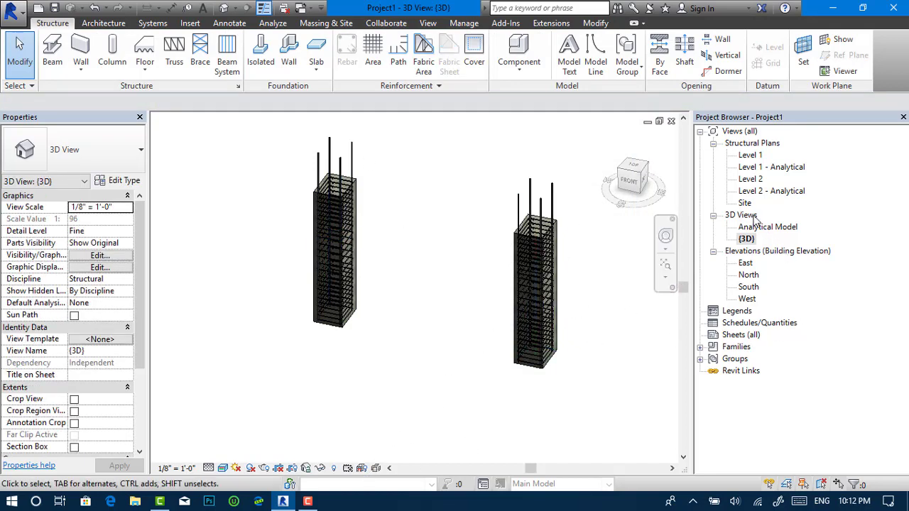
# On Level 2, draw a Concrete-Rectangular Beam 16 x 32 between the two columns.
pyautogui.doubleClick(750, 180)
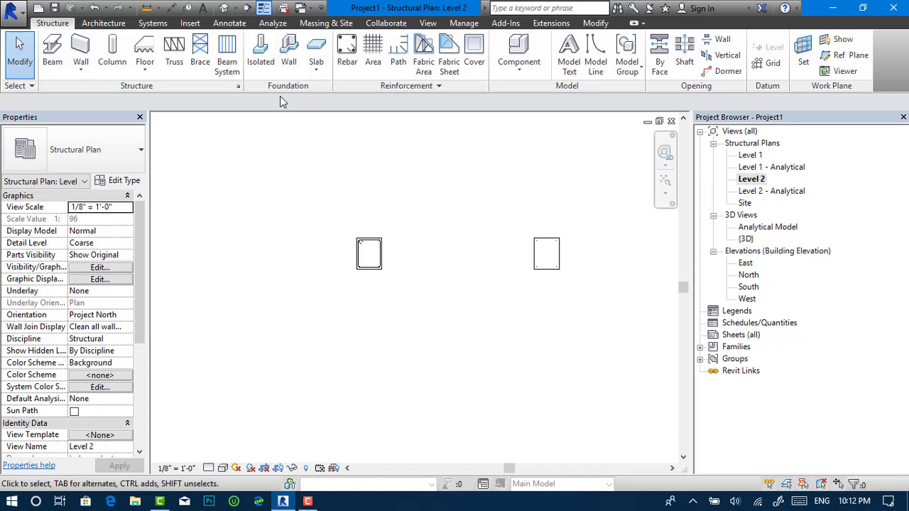
pyautogui.click(53, 53)
pyautogui.click(85, 151)
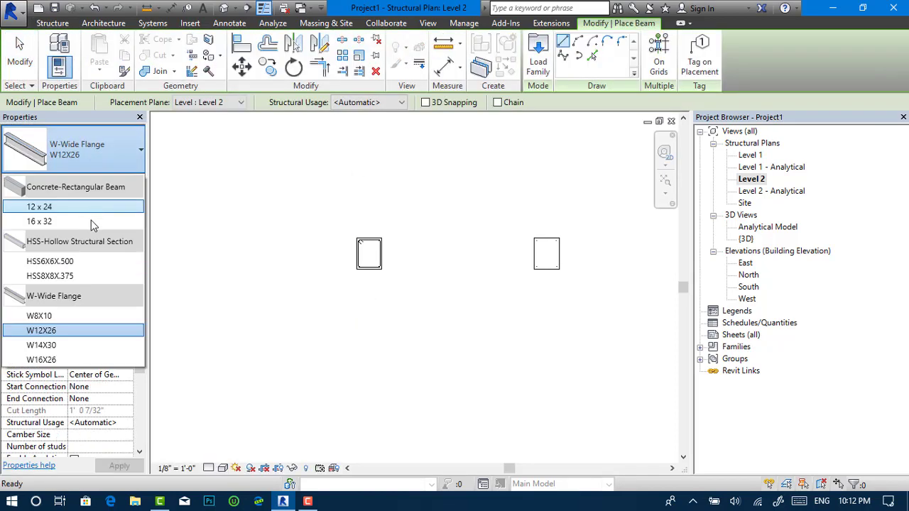
pyautogui.click(89, 223)
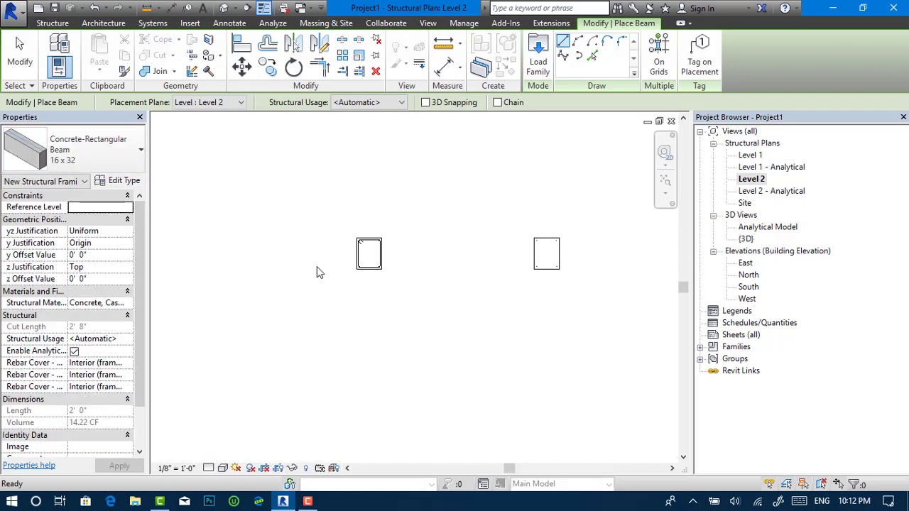
pyautogui.scroll(2, 401, 280)
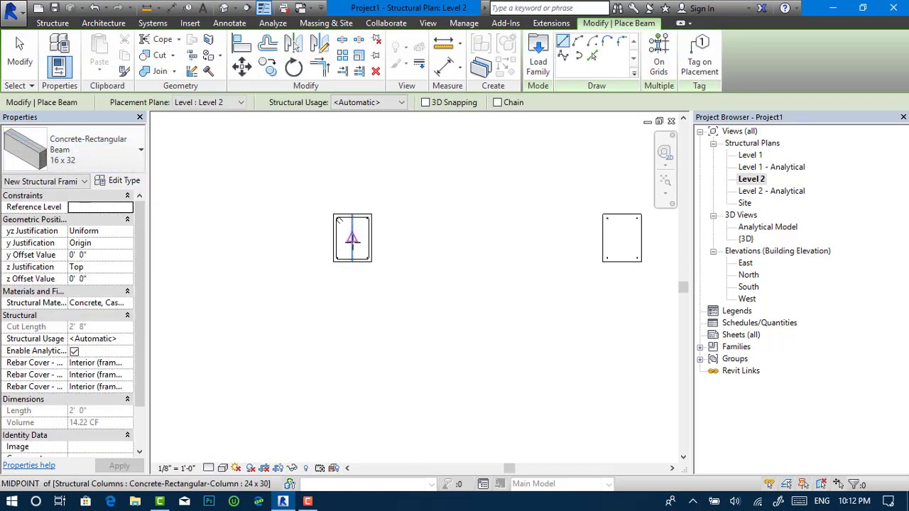
pyautogui.click(352, 238)
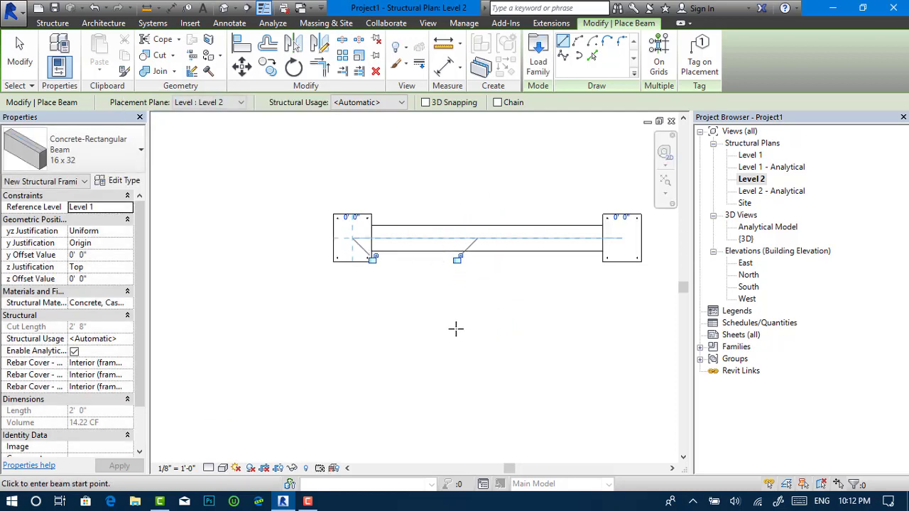
pyautogui.press('Escape')
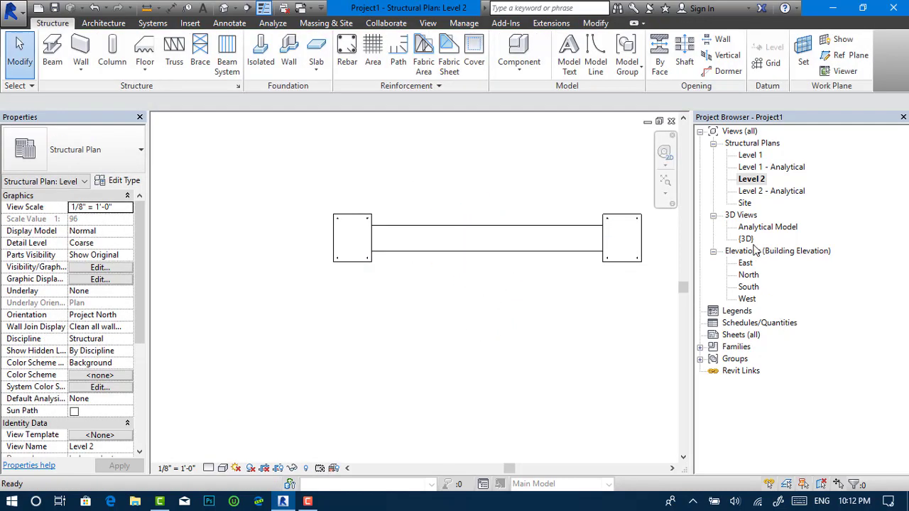
pyautogui.click(750, 242)
# In {3D}, select the new beam and open the Extensions Reinforcement generator list.
pyautogui.doubleClick(746, 239)
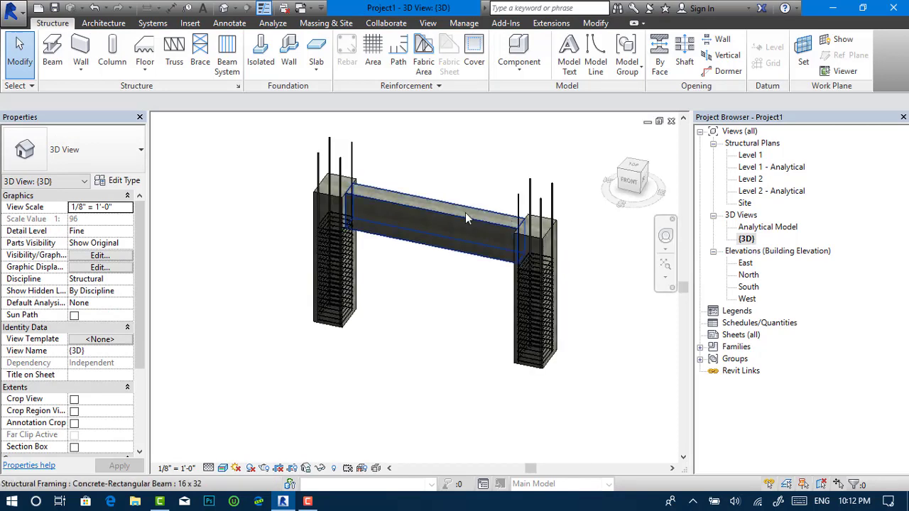
pyautogui.click(429, 216)
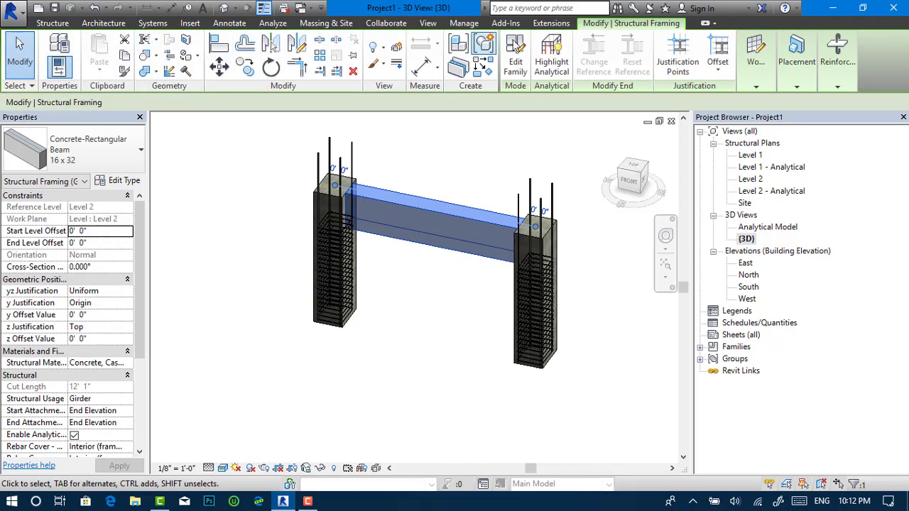
pyautogui.click(551, 23)
pyautogui.click(251, 70)
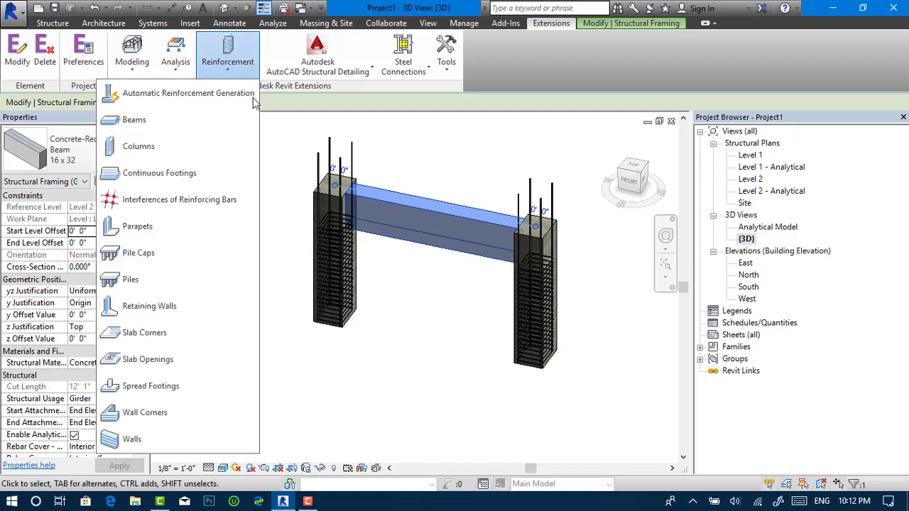
# Start Reinforcement of beams and change the stirrup distribution type.
pyautogui.click(236, 112)
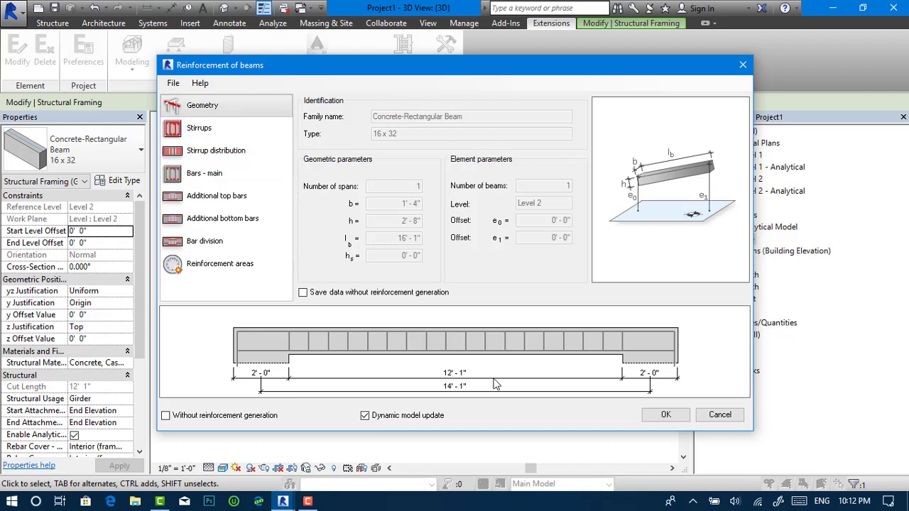
pyautogui.click(234, 131)
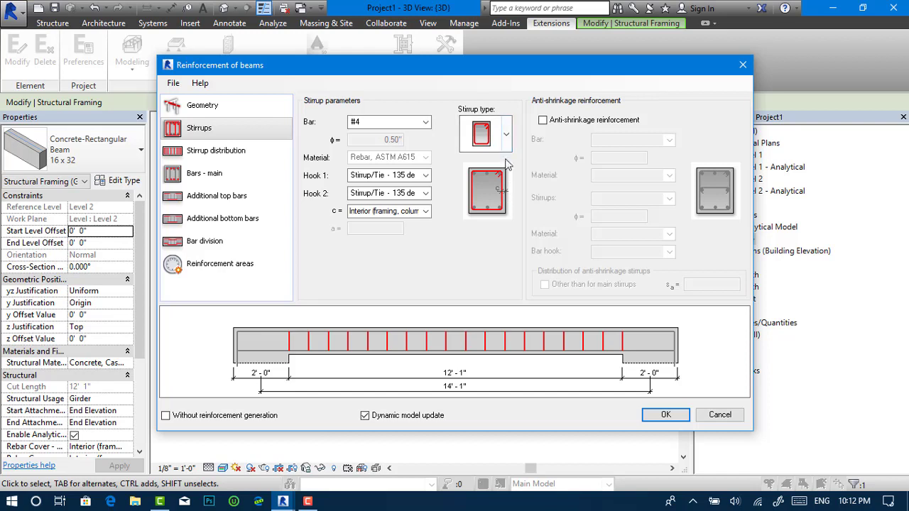
pyautogui.click(506, 135)
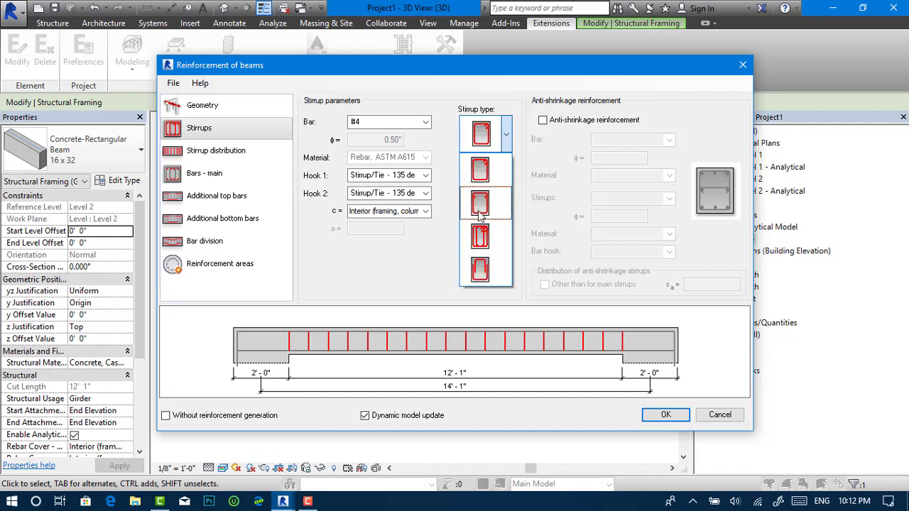
pyautogui.click(233, 156)
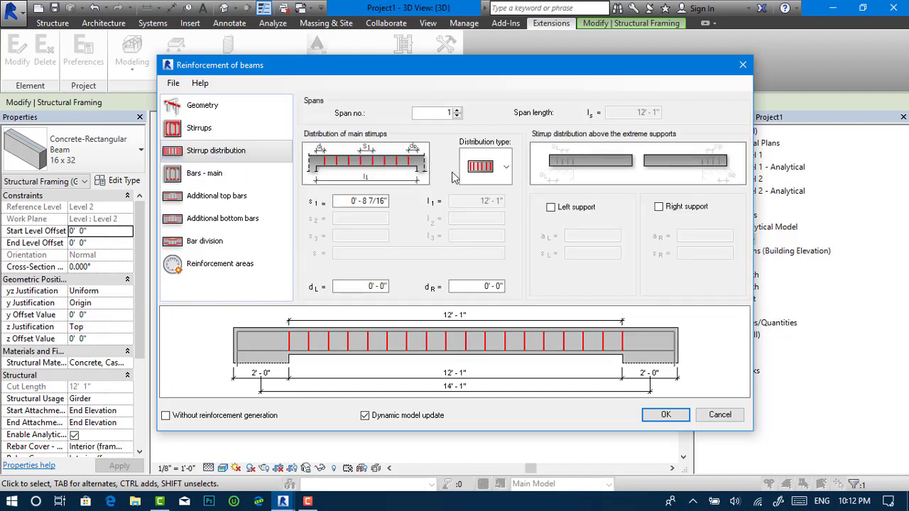
pyautogui.click(506, 171)
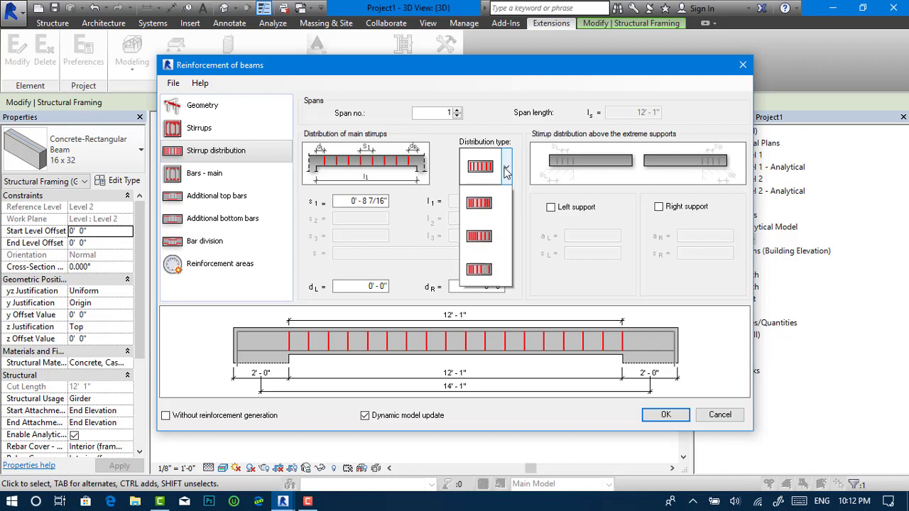
pyautogui.click(489, 237)
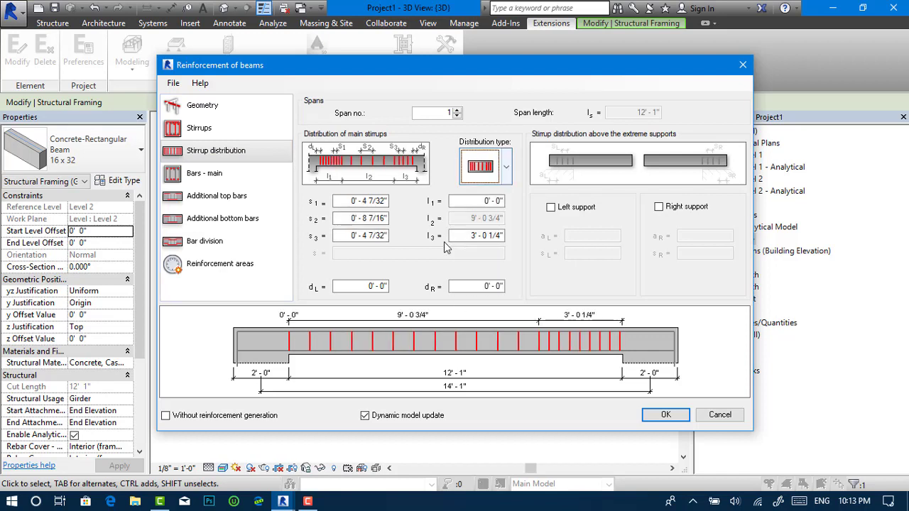
# Set the lower main bars to #7, then review the Additional bars and Bar division settings.
pyautogui.click(259, 177)
pyautogui.click(418, 145)
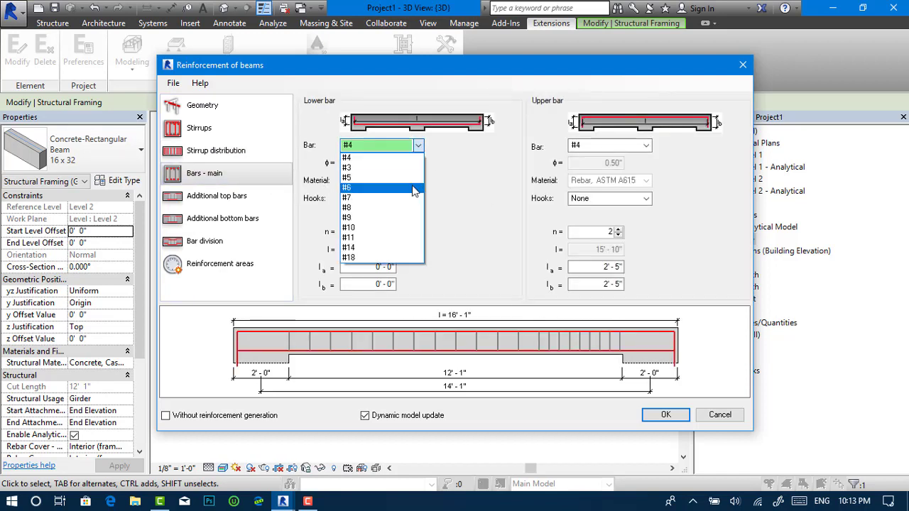
pyautogui.click(408, 198)
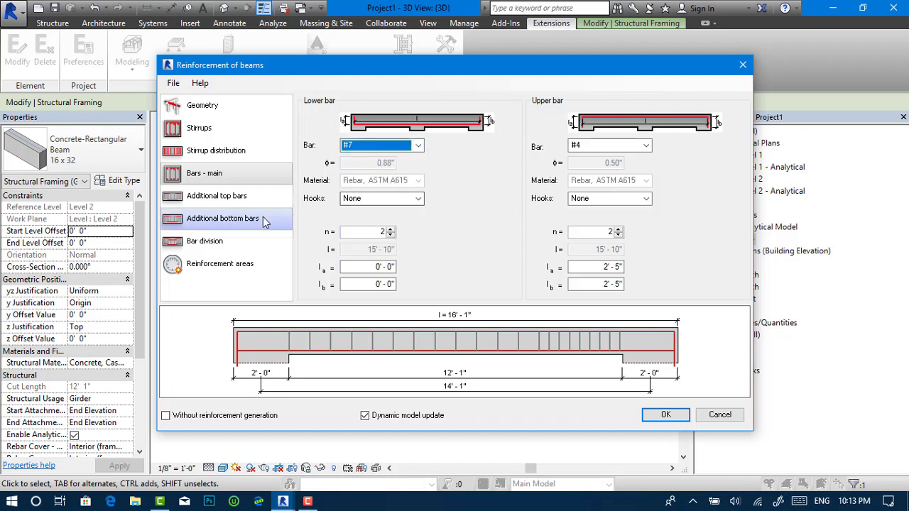
pyautogui.click(269, 202)
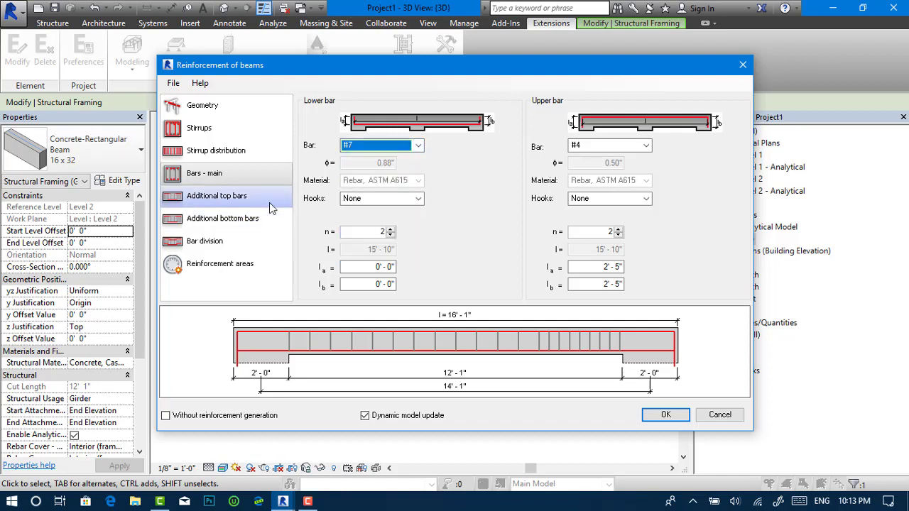
pyautogui.click(264, 238)
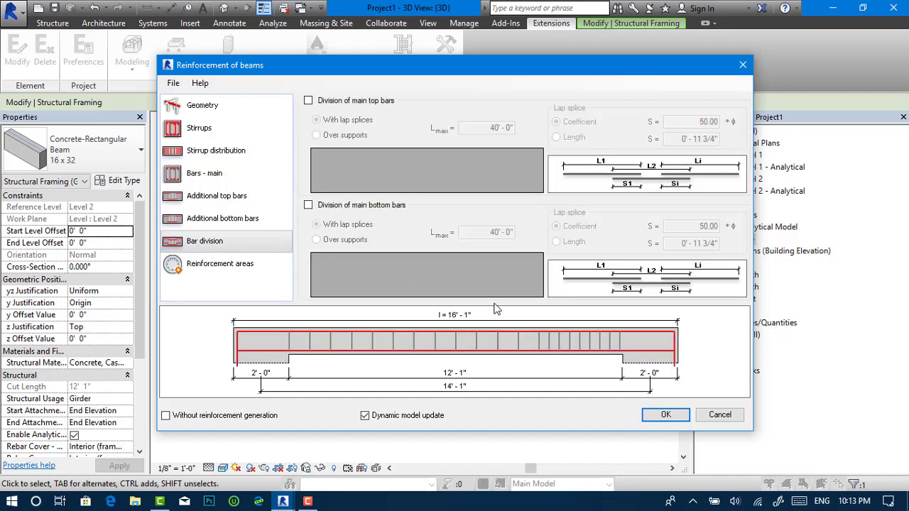
# Confirm the Reinforcement of beams dialog to create stirrups and main bars in the beam.
pyautogui.click(667, 416)
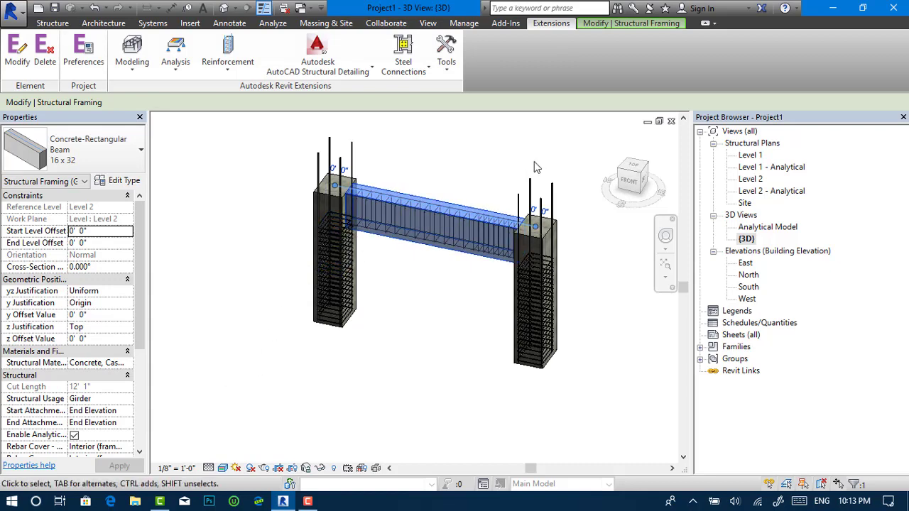
# Window-select the beam and filter the selection down to Structural Rebar only.
pyautogui.click(399, 314)
pyautogui.moveTo(473, 154); pyautogui.dragTo(398, 309)
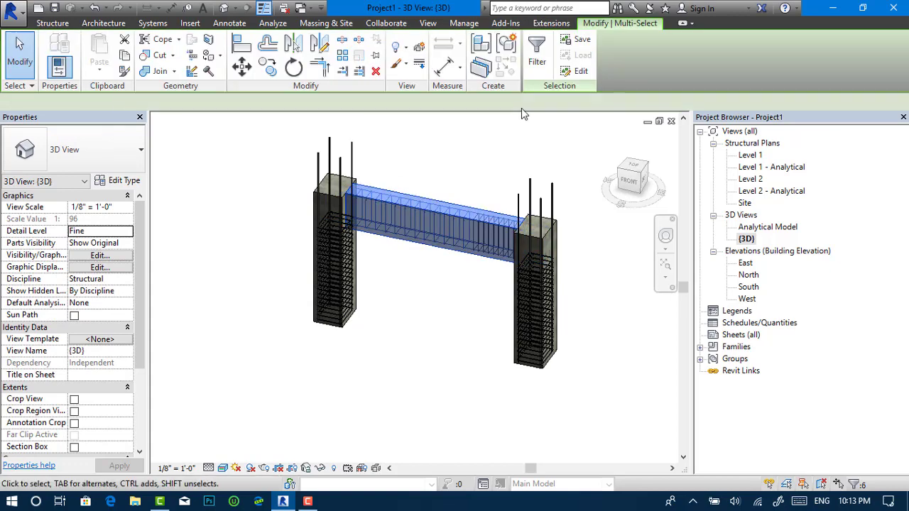
pyautogui.click(536, 51)
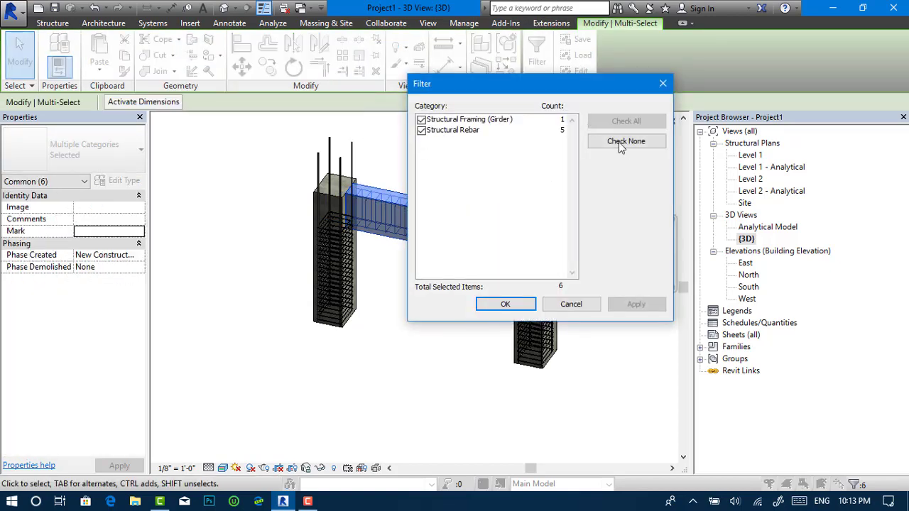
pyautogui.click(620, 143)
pyautogui.click(422, 130)
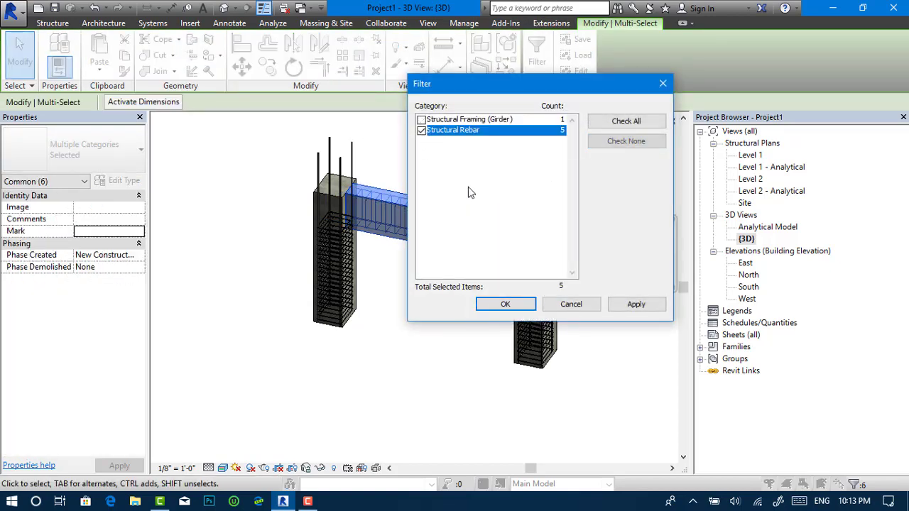
pyautogui.click(522, 310)
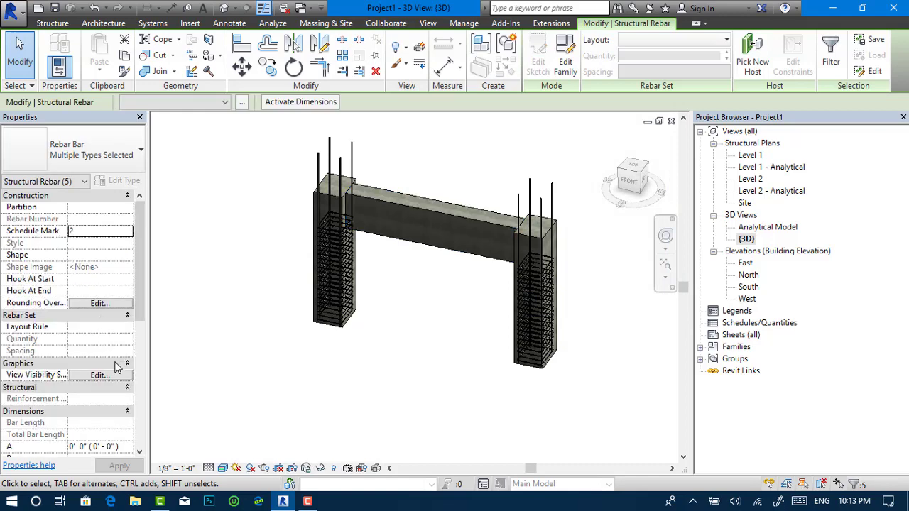
# Set the beam rebar's visibility state to View unobscured in {3D}.
pyautogui.click(116, 377)
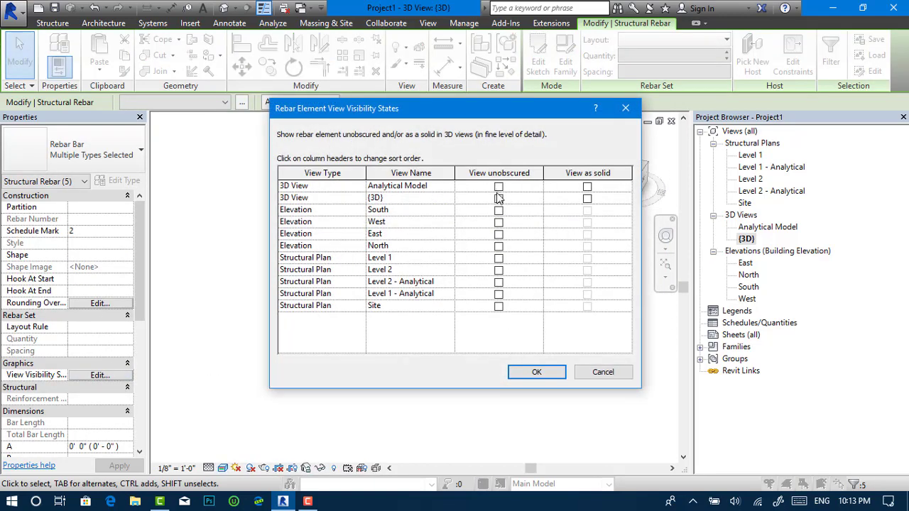
pyautogui.click(498, 202)
pyautogui.click(586, 201)
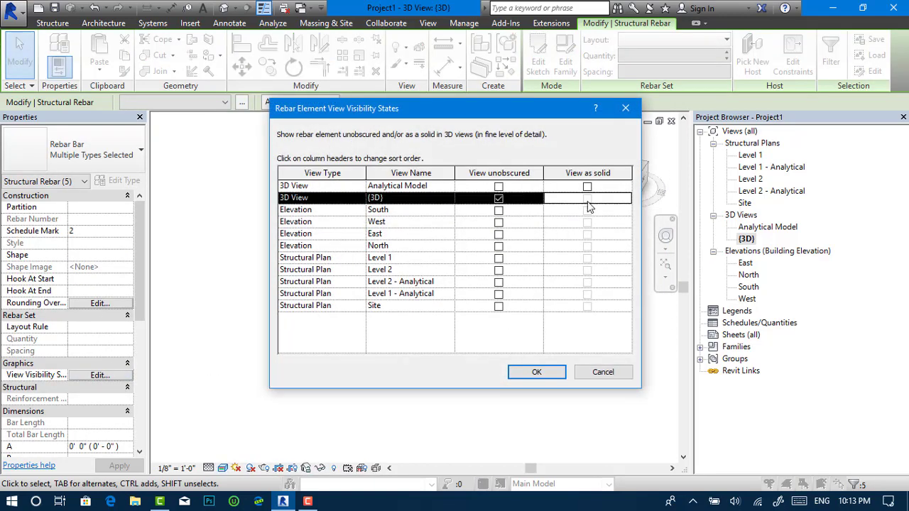
pyautogui.click(536, 372)
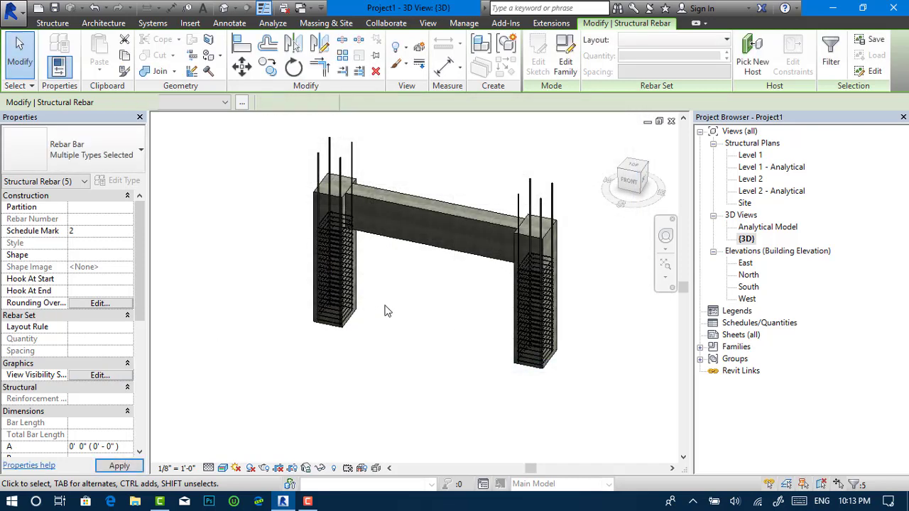
pyautogui.click(428, 351)
pyautogui.scroll(1, 440, 276)
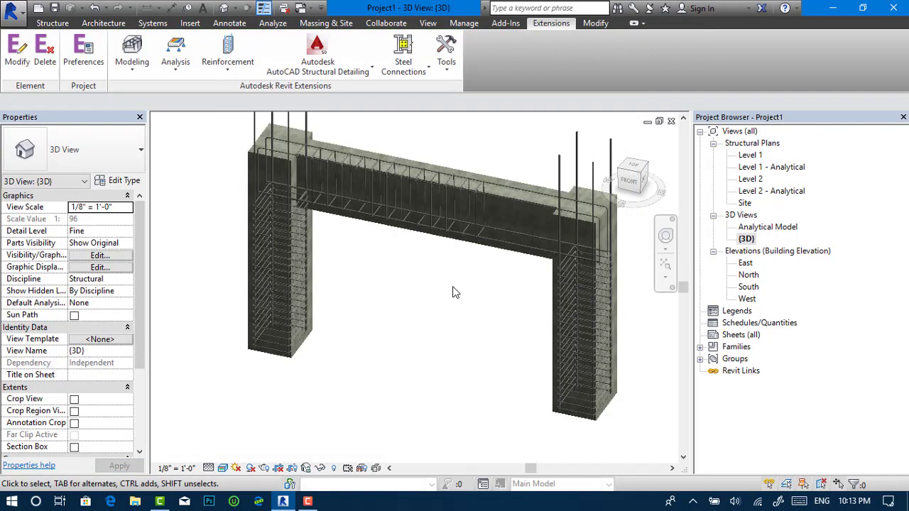
pyautogui.scroll(1, 454, 291)
pyautogui.scroll(-1, 455, 298)
pyautogui.scroll(-1, 440, 328)
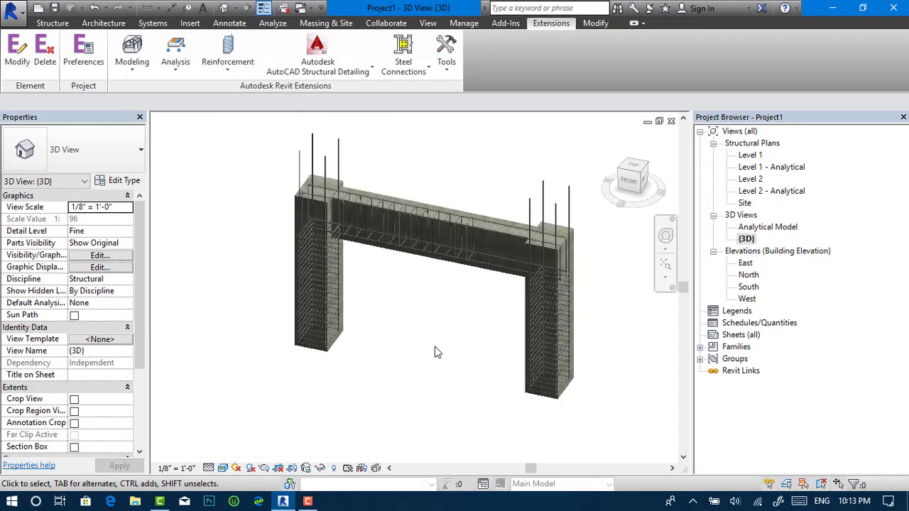
pyautogui.moveTo(436, 353)
pyautogui.keyDown('shift'); pyautogui.mouseDown(button='middle')
pyautogui.moveTo(483, 359)
pyautogui.moveTo(503, 259)
pyautogui.mouseUp(button='middle'); pyautogui.keyUp('shift')
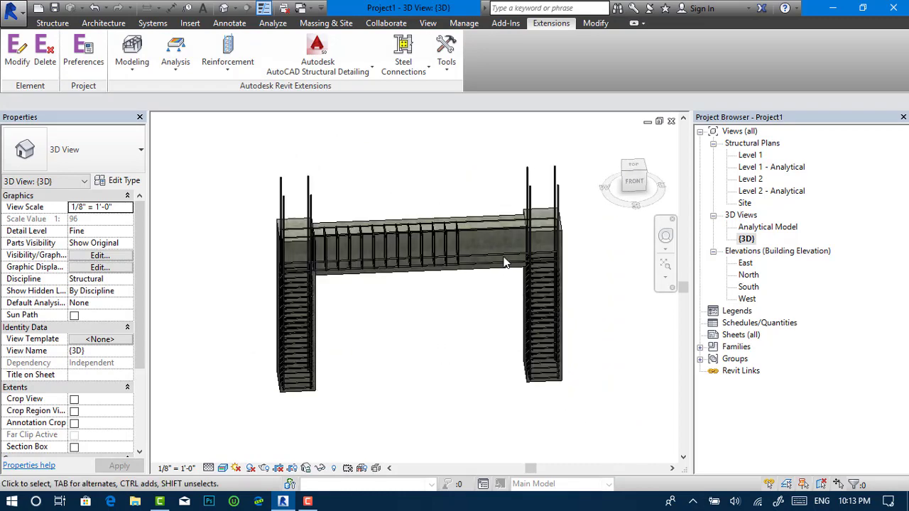
pyautogui.scroll(2, 493, 239)
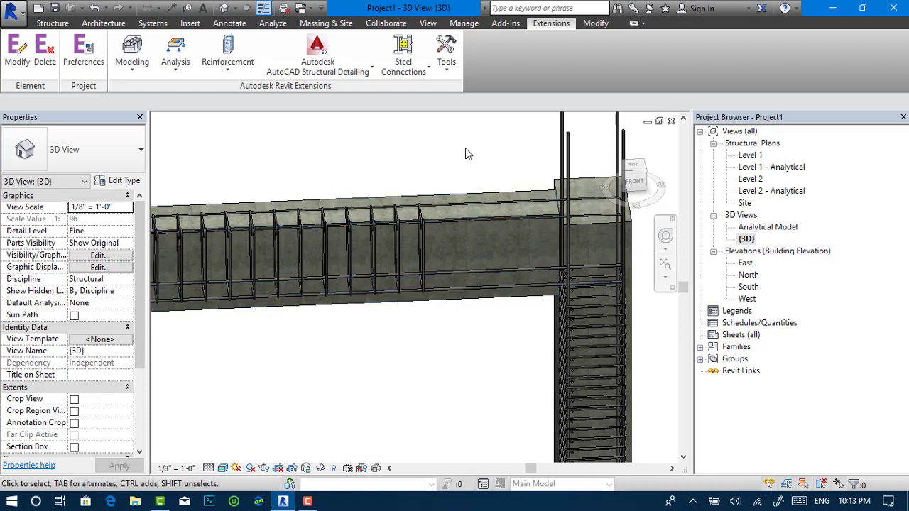
pyautogui.moveTo(467, 150); pyautogui.dragTo(311, 353)
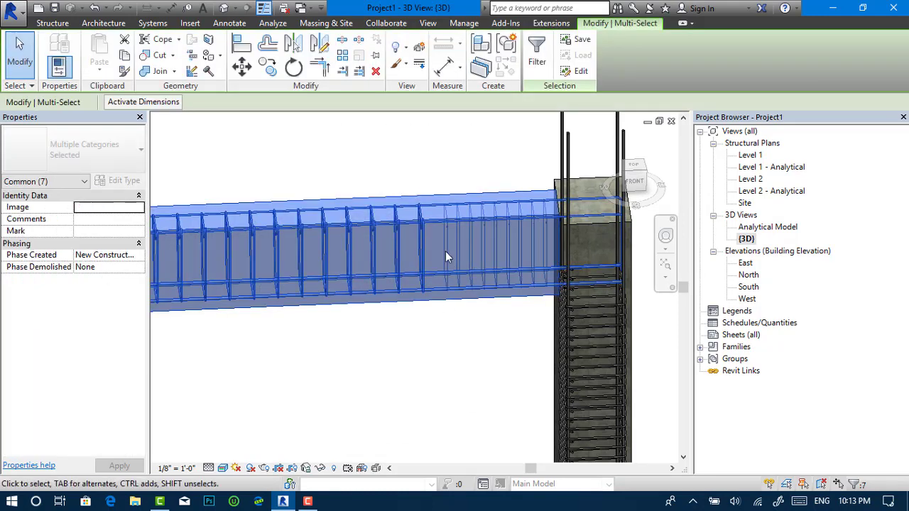
pyautogui.scroll(3, 443, 254)
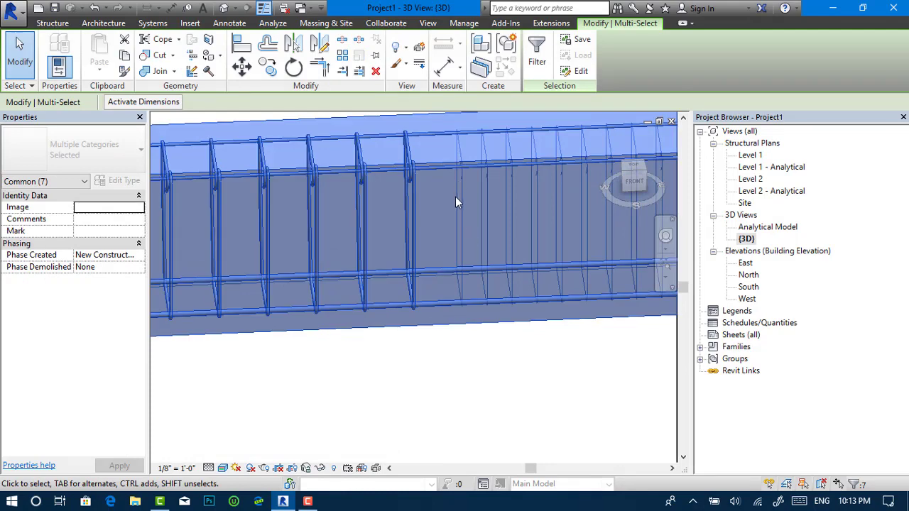
pyautogui.scroll(-5, 456, 199)
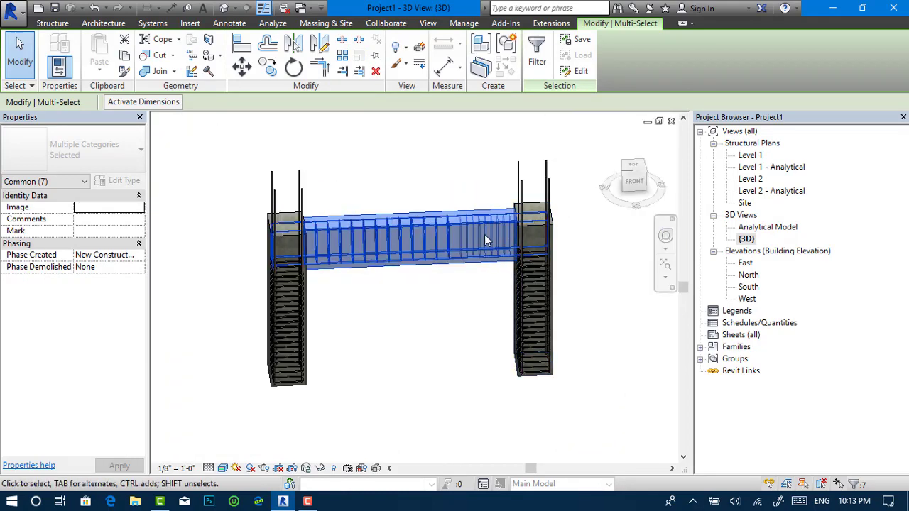
pyautogui.scroll(2, 480, 238)
pyautogui.scroll(1, 454, 277)
pyautogui.click(437, 324)
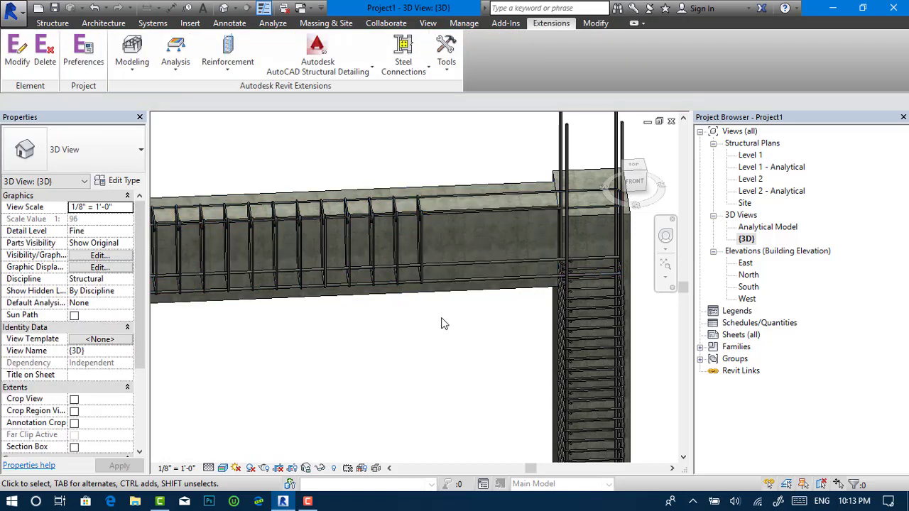
pyautogui.scroll(-4, 442, 324)
# Switch the {3D} view to the Wireframe visual style and zoom in on the beam.
pyautogui.click(222, 468)
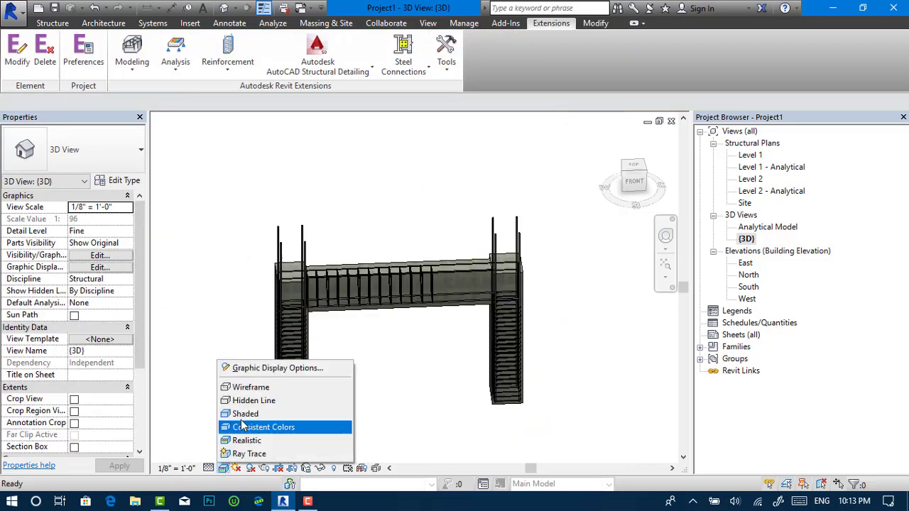
pyautogui.click(248, 387)
pyautogui.scroll(2, 391, 316)
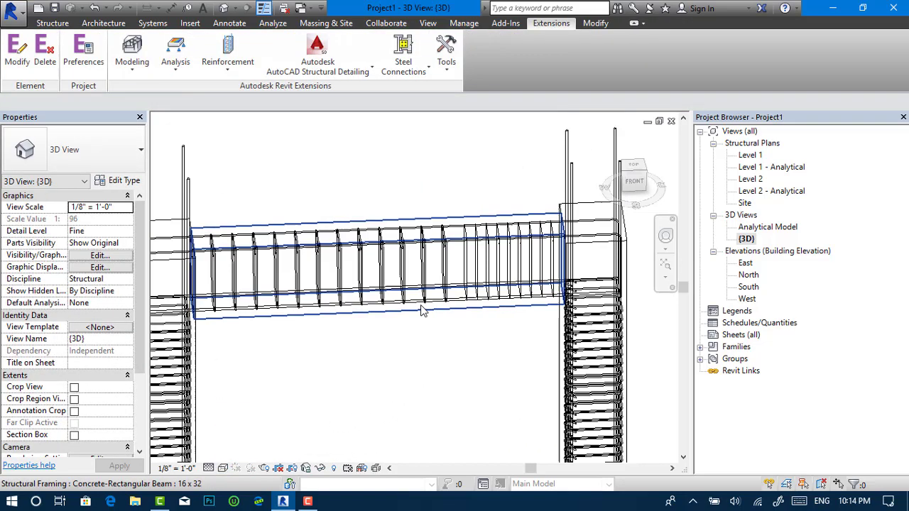
pyautogui.scroll(2, 454, 256)
pyautogui.scroll(-2, 495, 267)
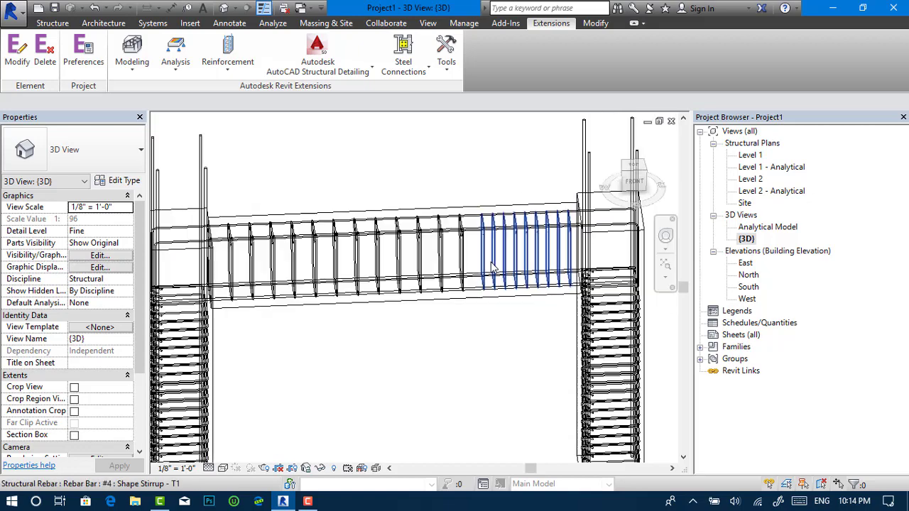
pyautogui.scroll(-2, 369, 308)
pyautogui.scroll(2, 366, 298)
pyautogui.scroll(2, 358, 274)
pyautogui.scroll(-2, 357, 275)
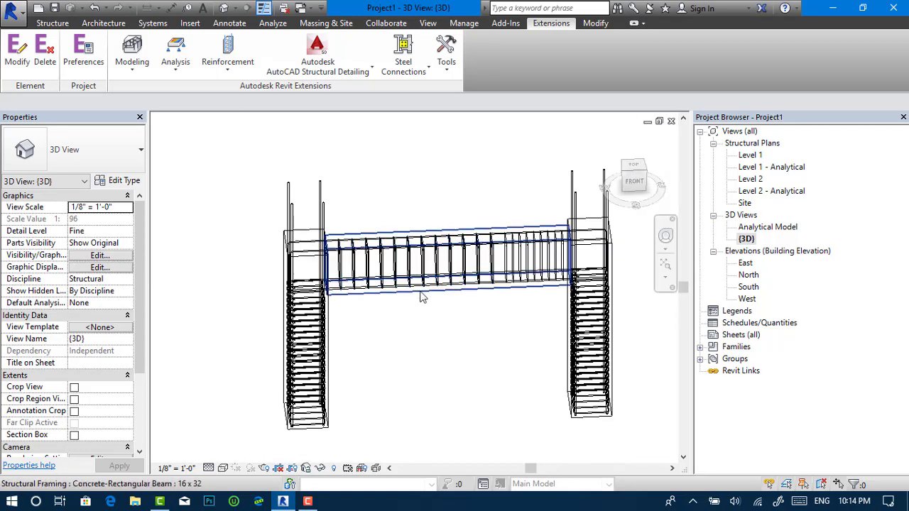
pyautogui.scroll(2, 454, 268)
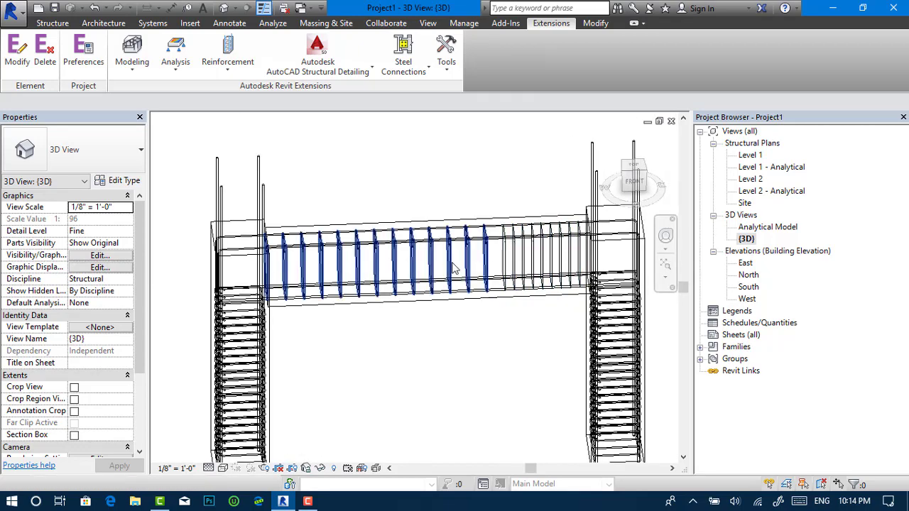
pyautogui.click(433, 281)
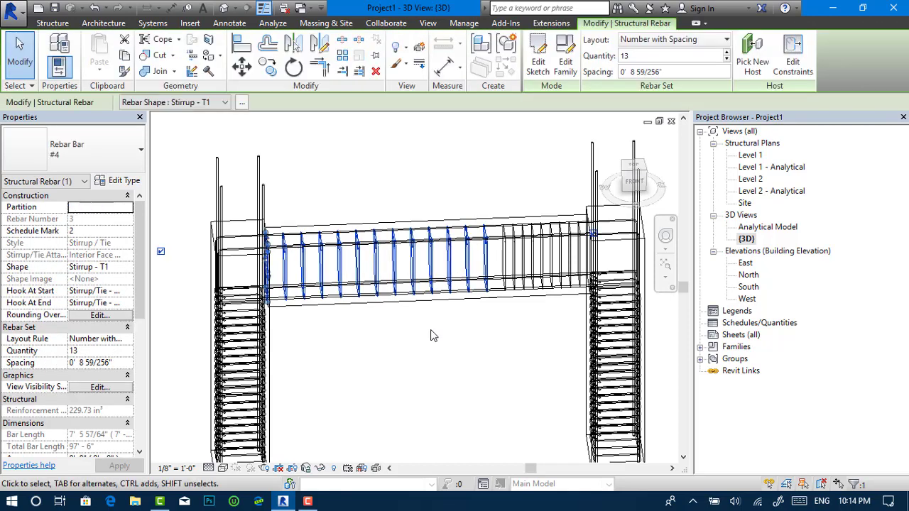
pyautogui.press('Escape')
pyautogui.click(520, 267)
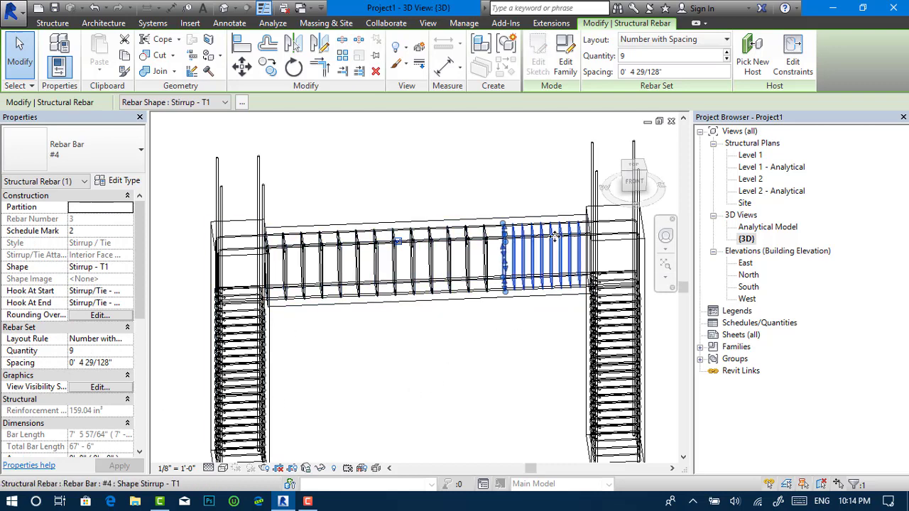
pyautogui.click(439, 372)
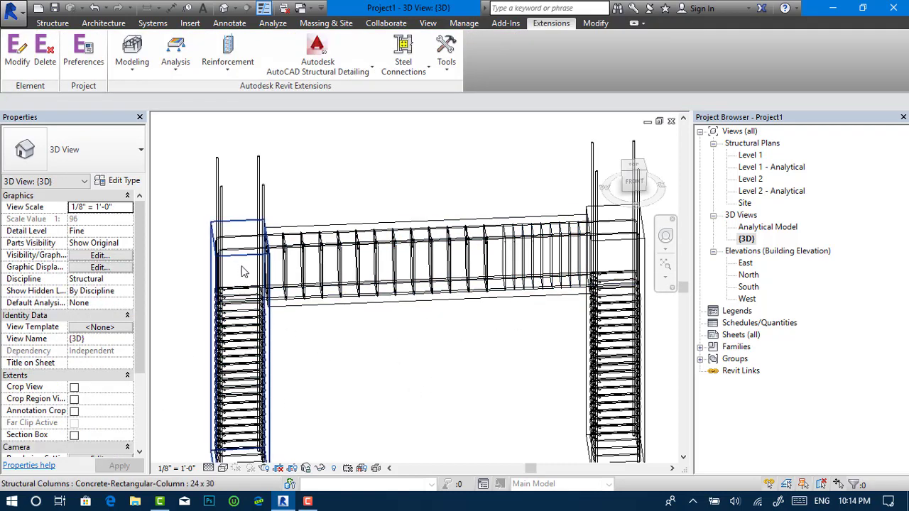
pyautogui.scroll(-4, 365, 334)
pyautogui.moveTo(417, 371); pyautogui.dragTo(398, 289, button='middle')
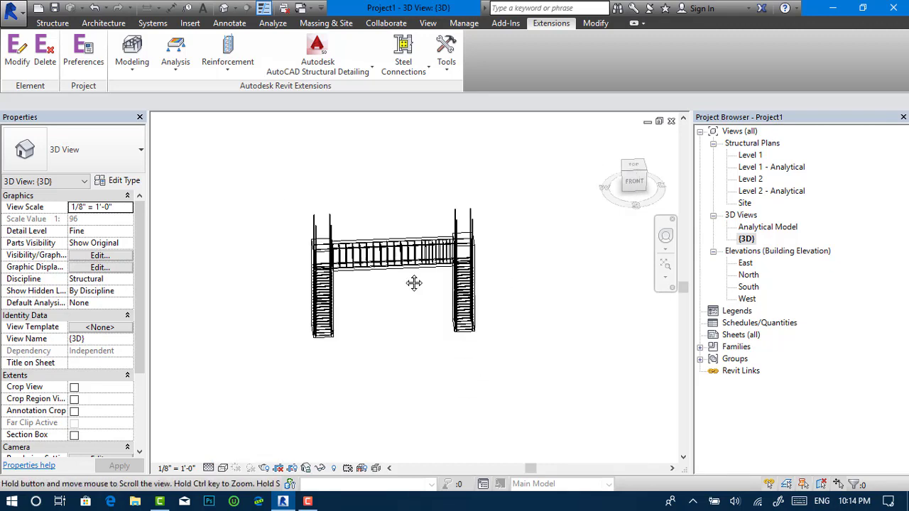
pyautogui.moveTo(532, 263); pyautogui.dragTo(513, 273, button='middle')
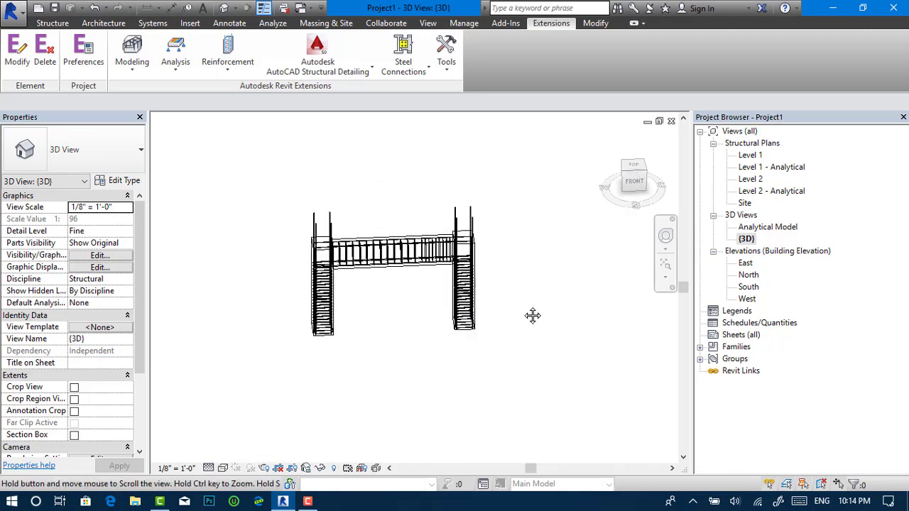